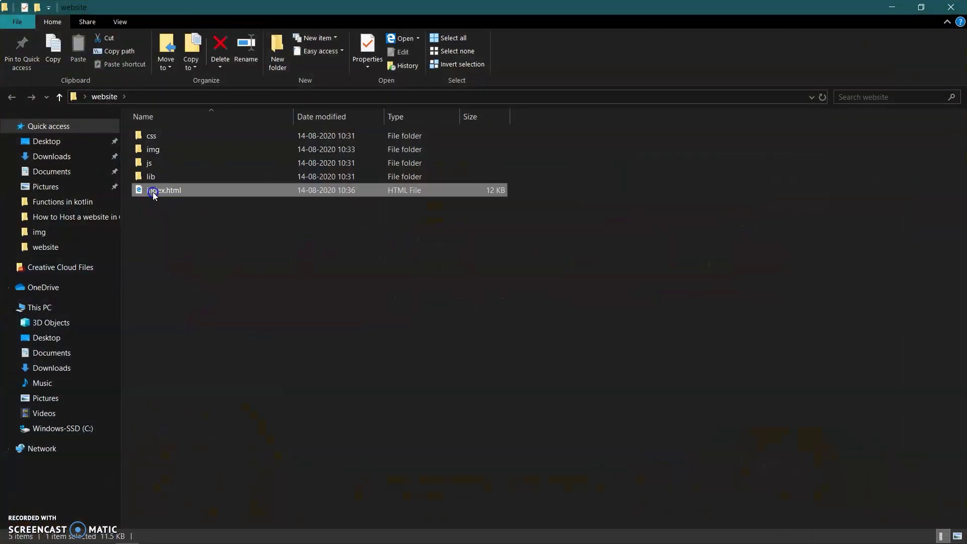
Step: Upload the Desktop 'website' folder into My Drive and dismiss the completion notice
scroll(356, 254, "down", 5)
scroll(356, 264, "up", 5)
left_click(106, 10)
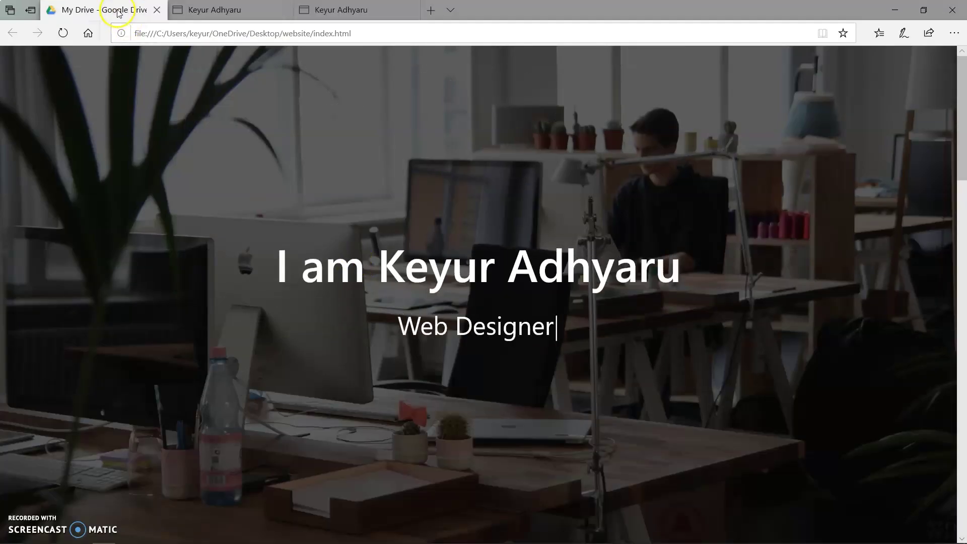
right_click(340, 241)
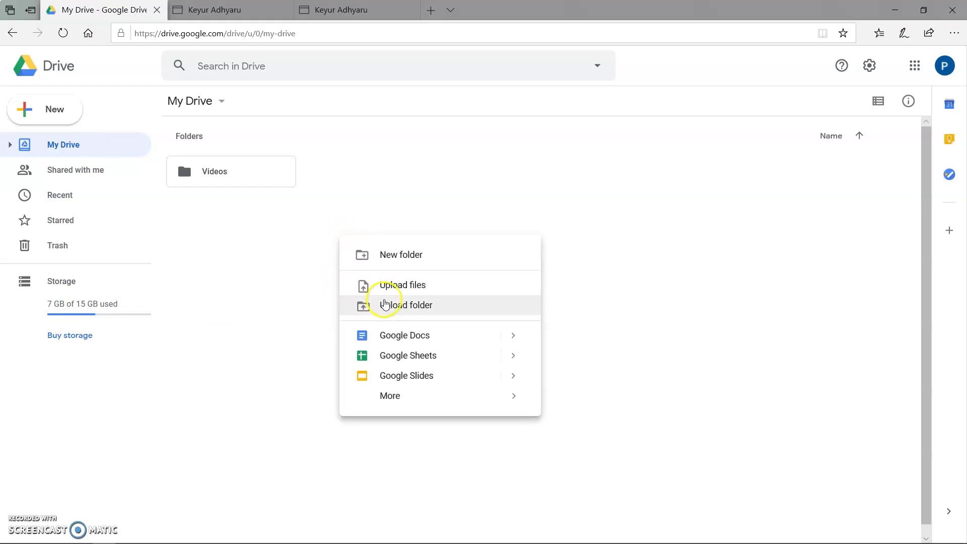
left_click(386, 305)
left_click(58, 217)
left_click(289, 103)
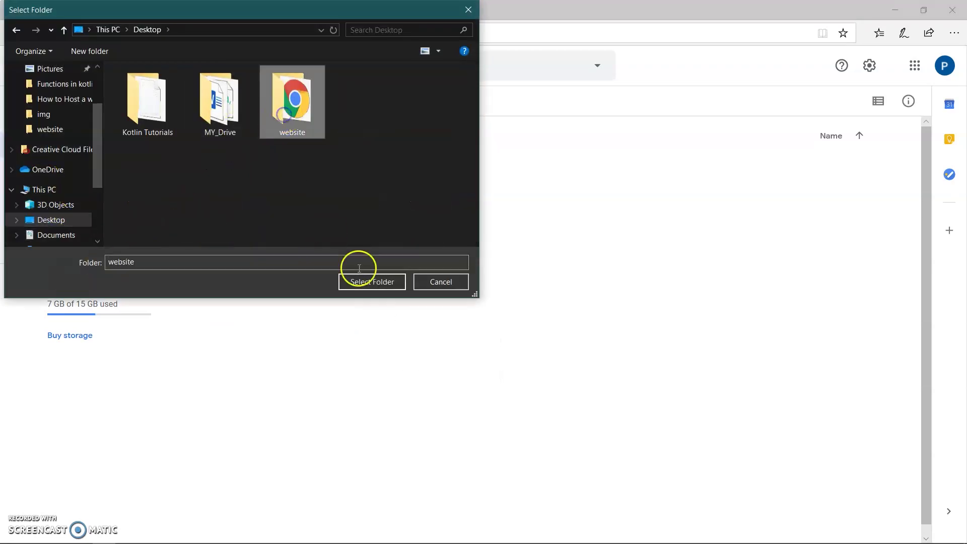
left_click(365, 282)
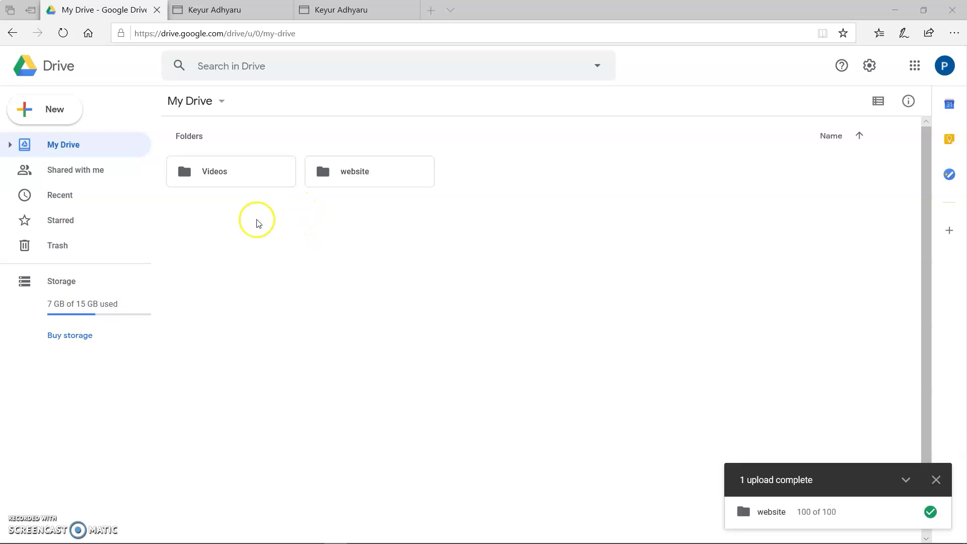
left_click(936, 480)
Step: Rename the 'website' folder to the personal site's www .in domain name
right_click(348, 185)
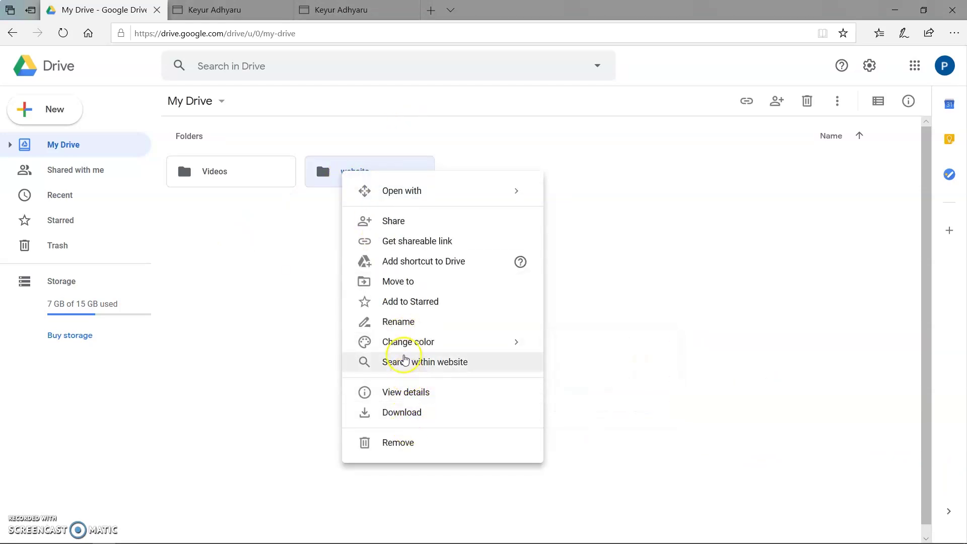
left_click(392, 321)
type("www")
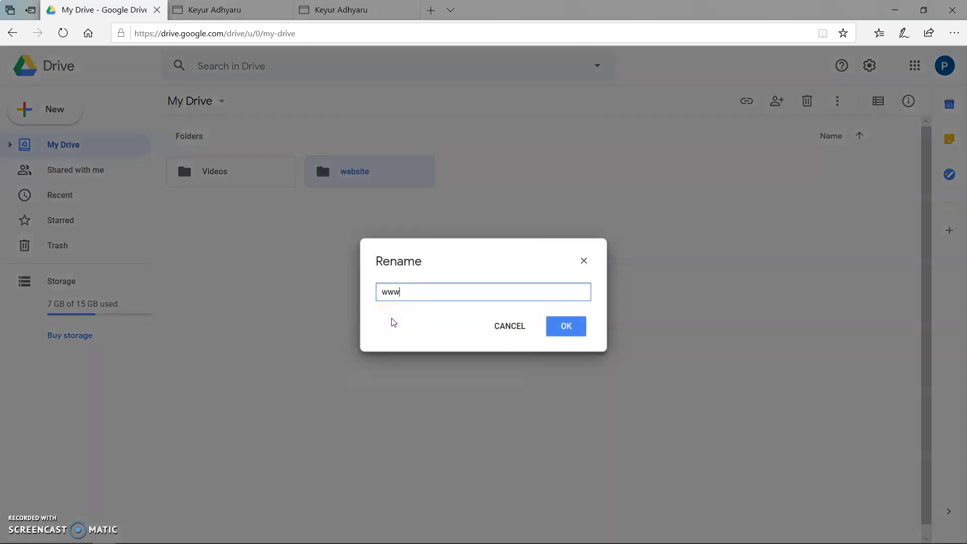
type(".keyur")
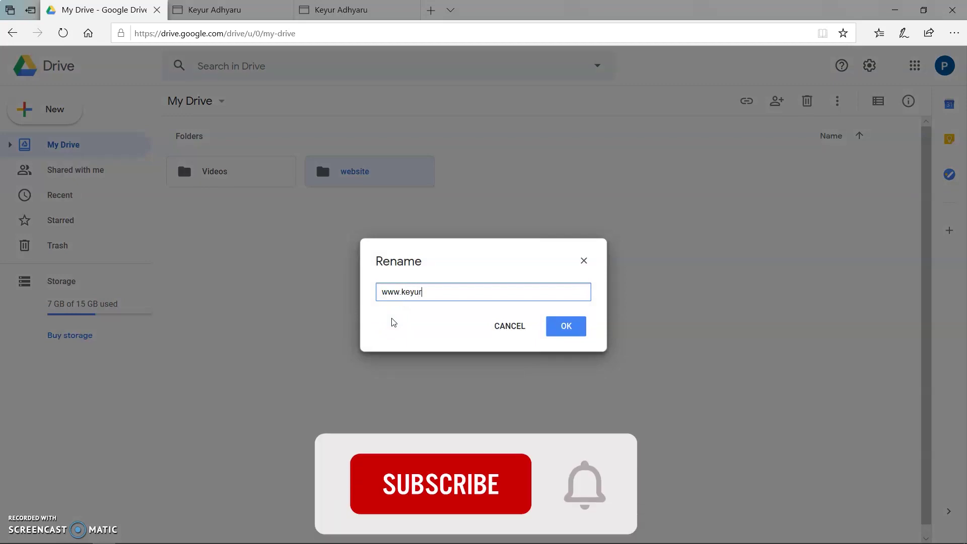
type("adhyaru.in")
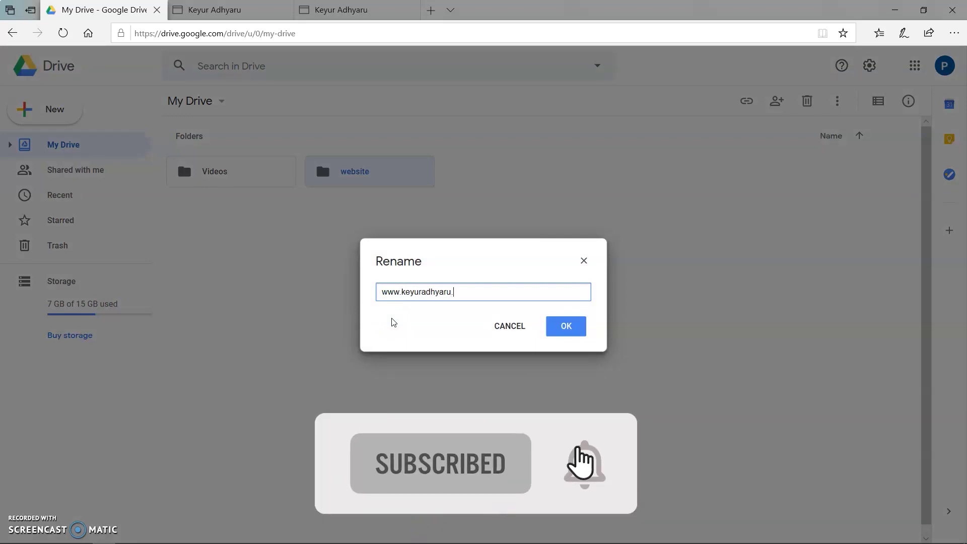
left_click(564, 327)
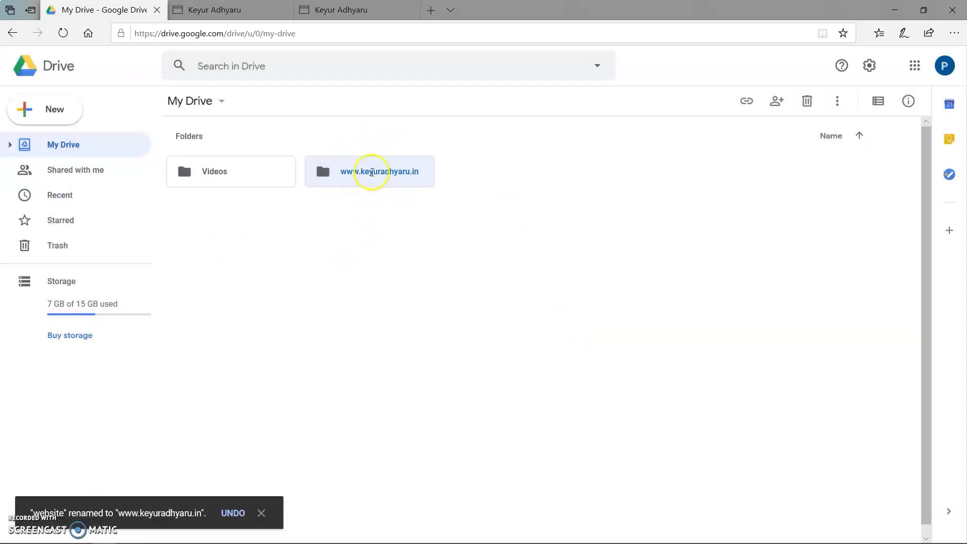
Step: Change the renamed folder's link access from Restricted to Anyone with the link as viewer
right_click(372, 172)
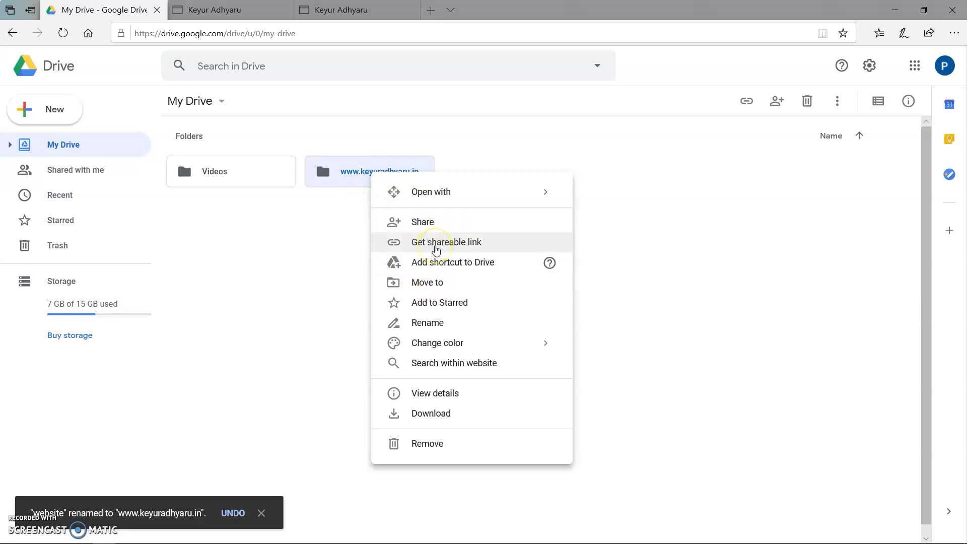
left_click(433, 248)
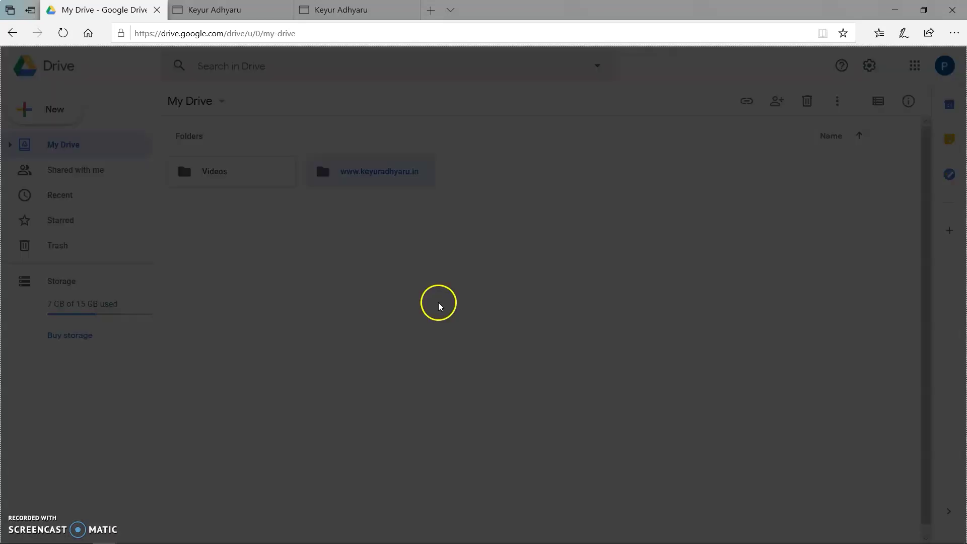
left_click(382, 348)
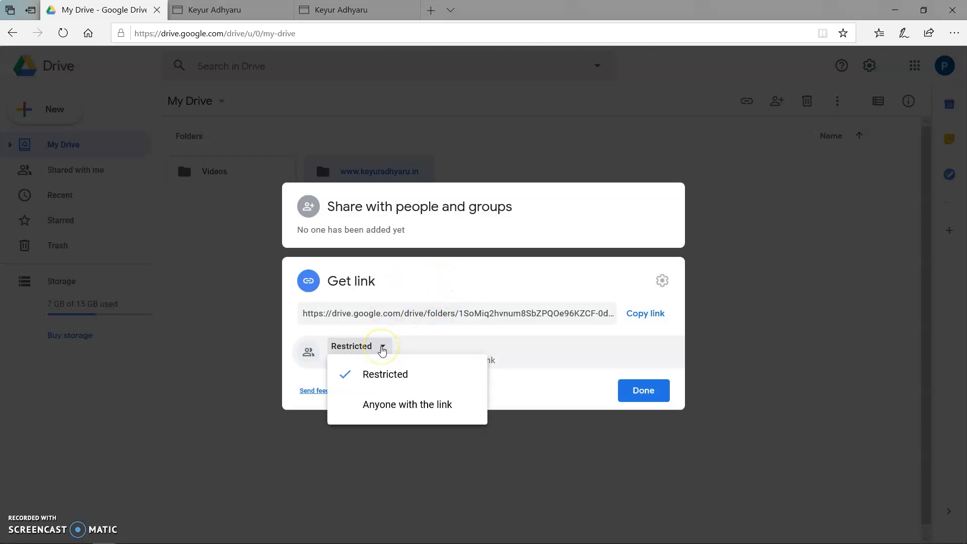
left_click(404, 408)
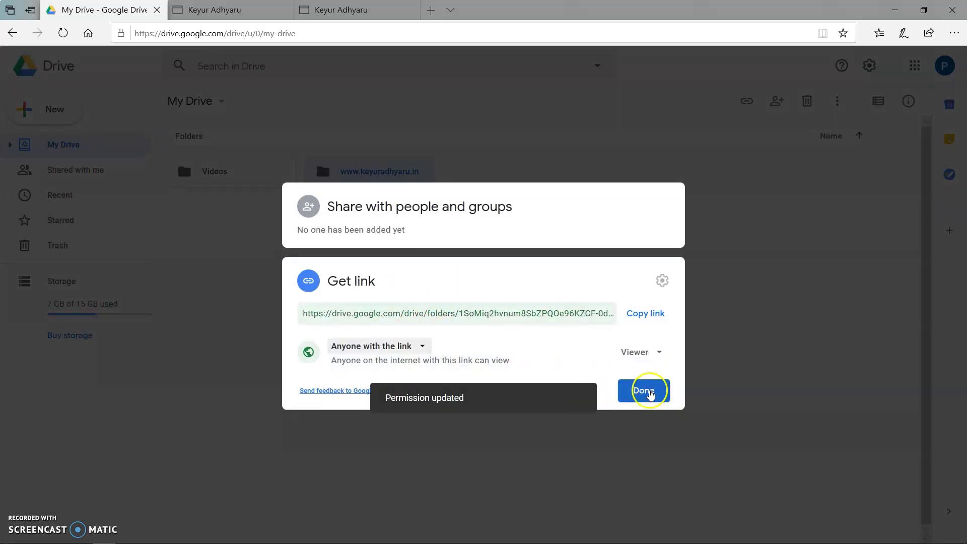
left_click(635, 393)
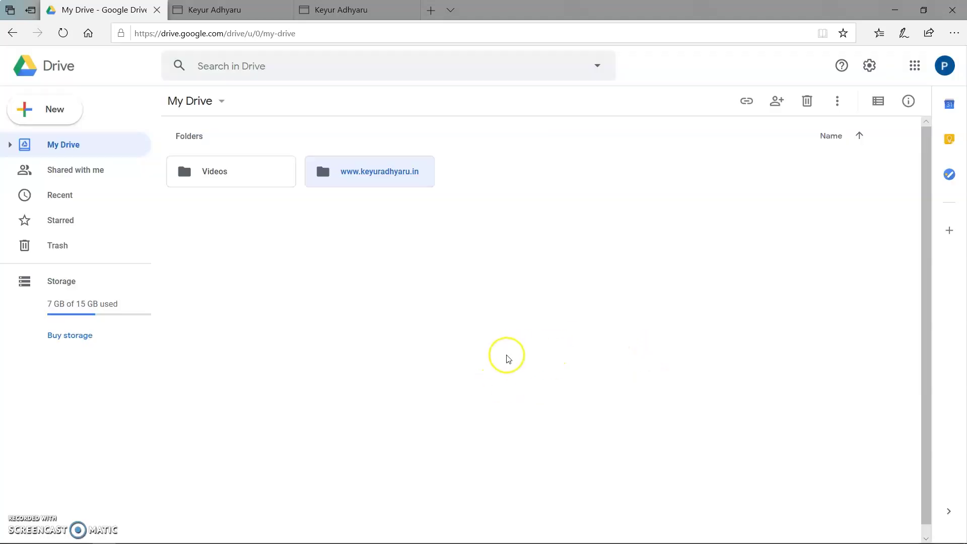
Step: Open a new Edge tab and go to the drv.tw site
left_click(431, 11)
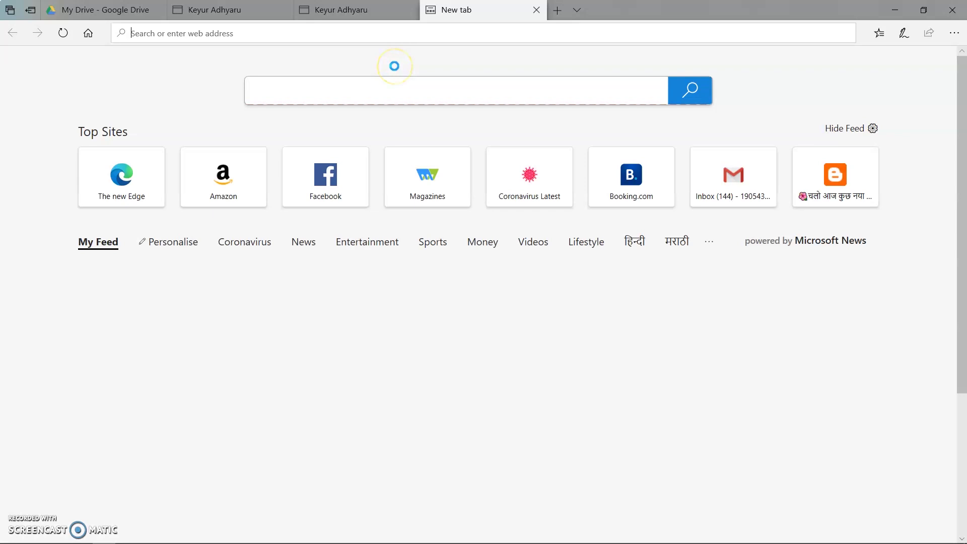
type("d")
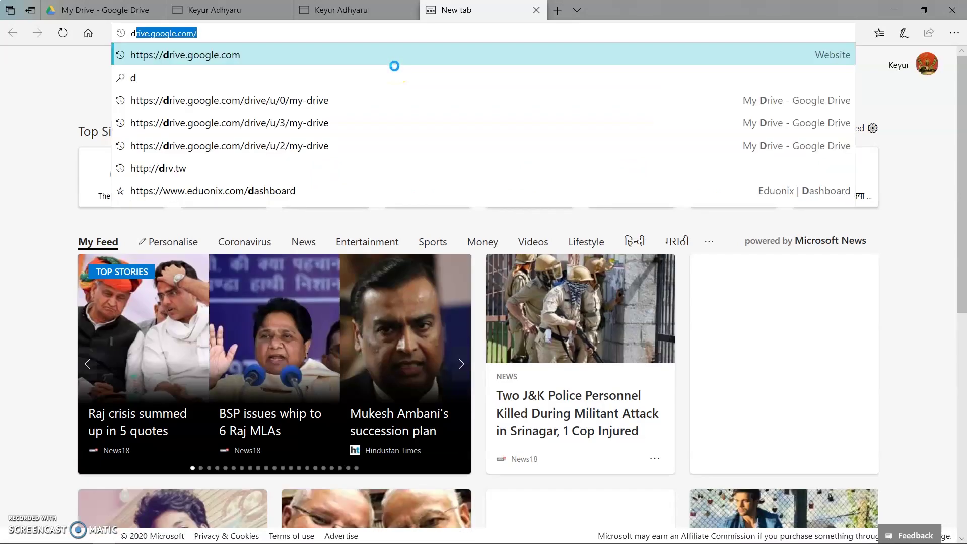
type("rv.t")
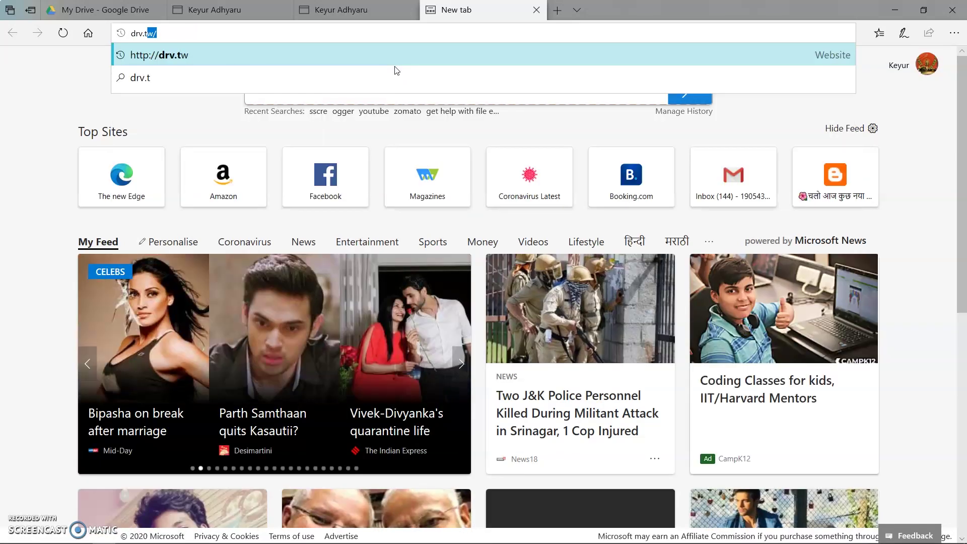
key("Return")
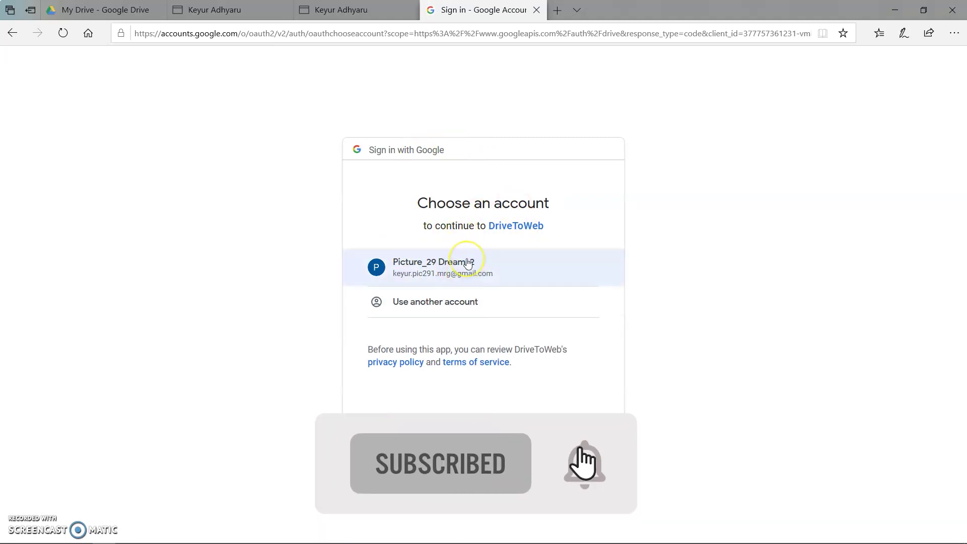
Step: Sign in to DriveToWeb with the listed Google account and allow Drive access
left_click(431, 265)
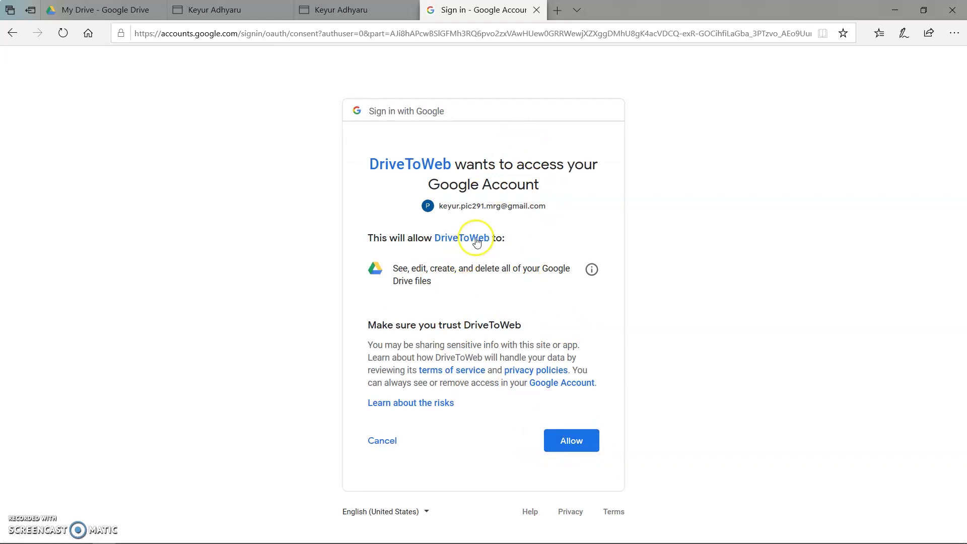
left_click(572, 440)
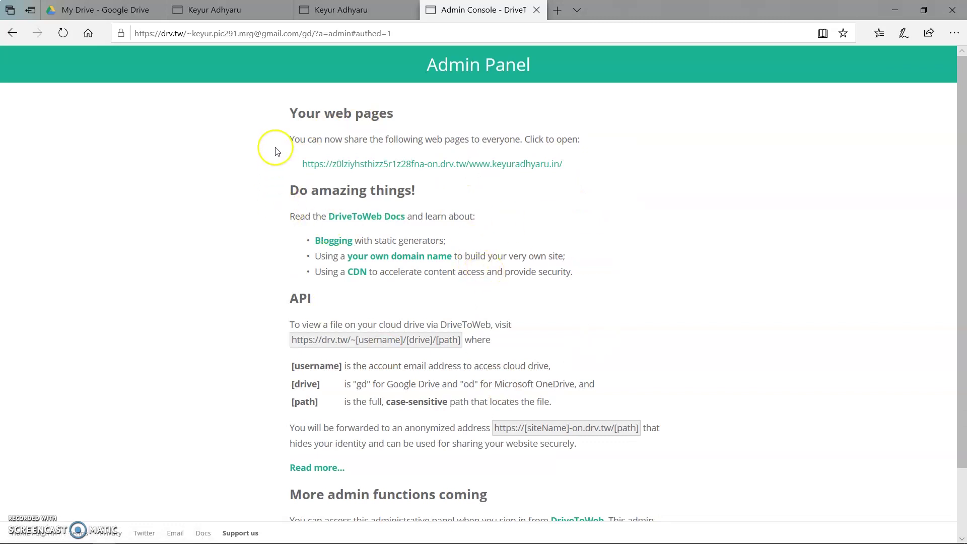
Step: Open the published drv.tw site link and scroll through the live portfolio homepage
left_click(430, 165)
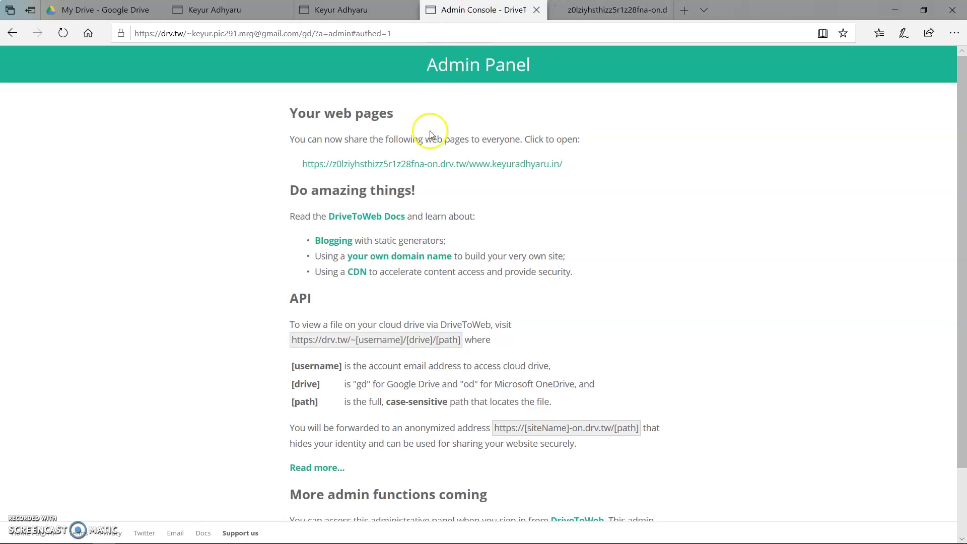
left_click(584, 10)
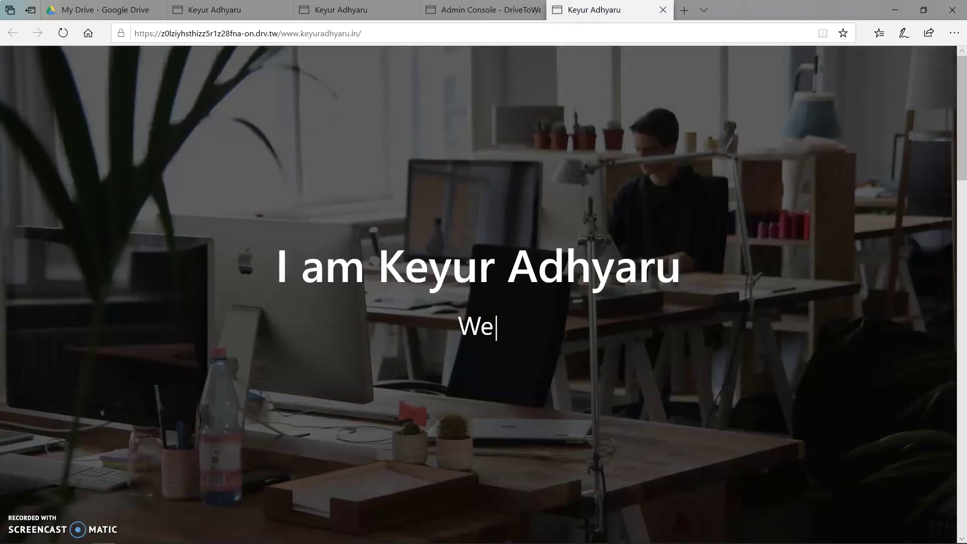
scroll(292, 274, "down", 15)
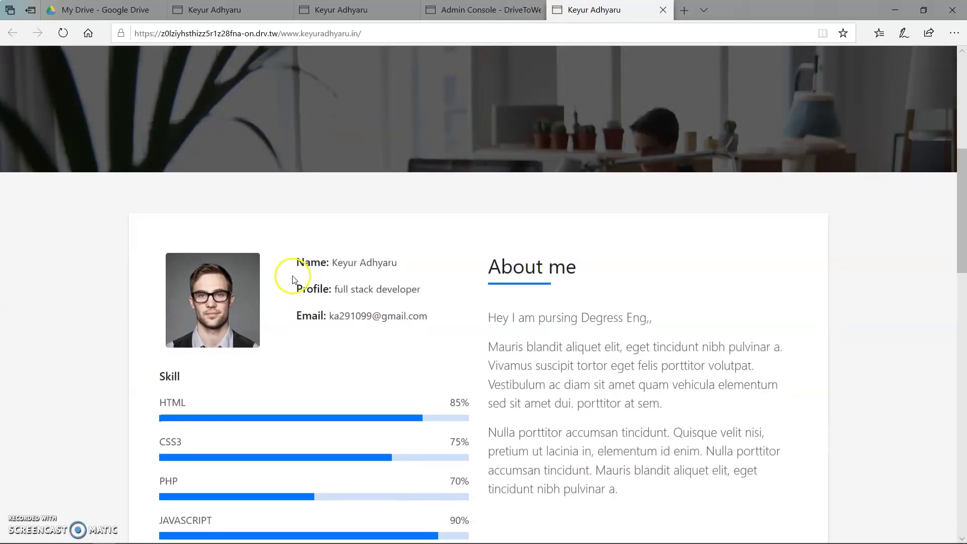
scroll(290, 302, "up", 15)
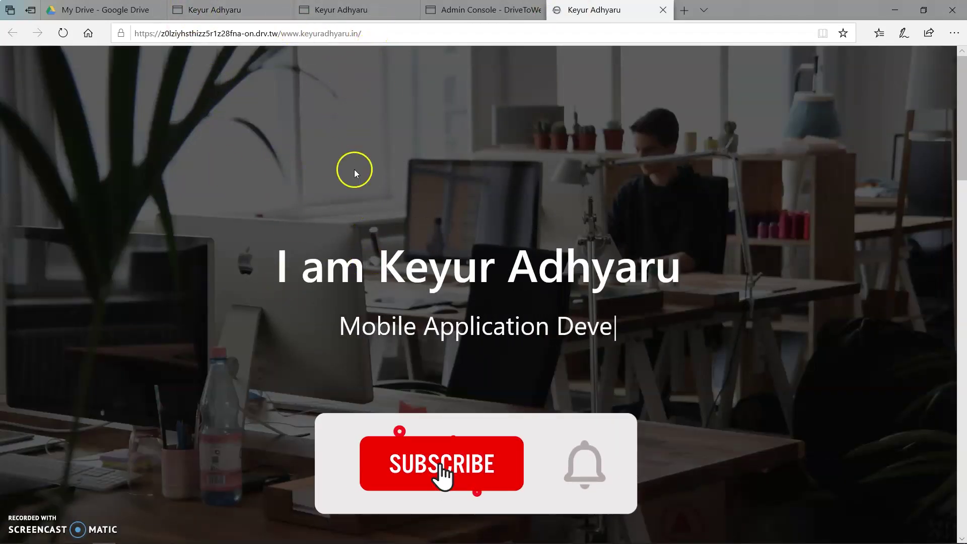
scroll(376, 206, "down", 3)
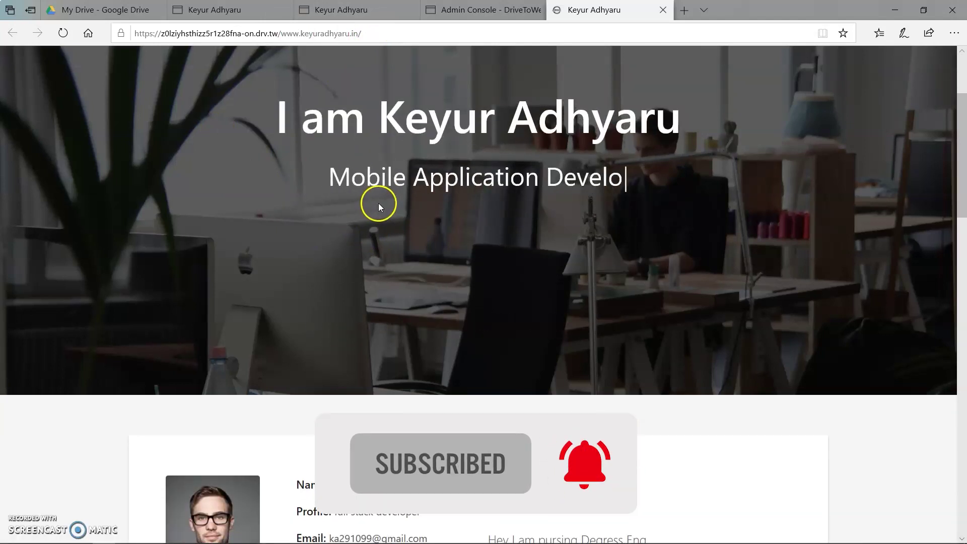
scroll(378, 205, "down", 6)
scroll(379, 212, "up", 3)
scroll(378, 216, "up", 6)
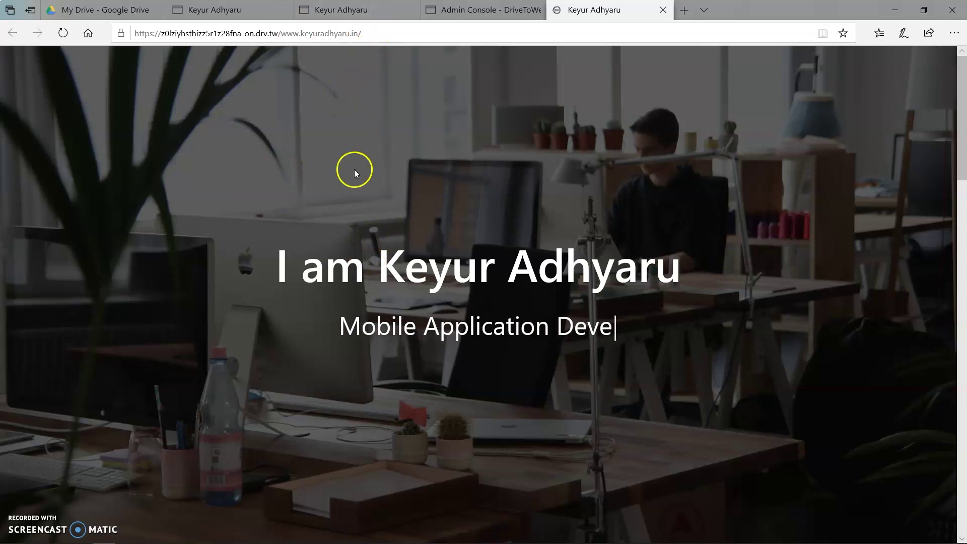
scroll(377, 205, "down", 3)
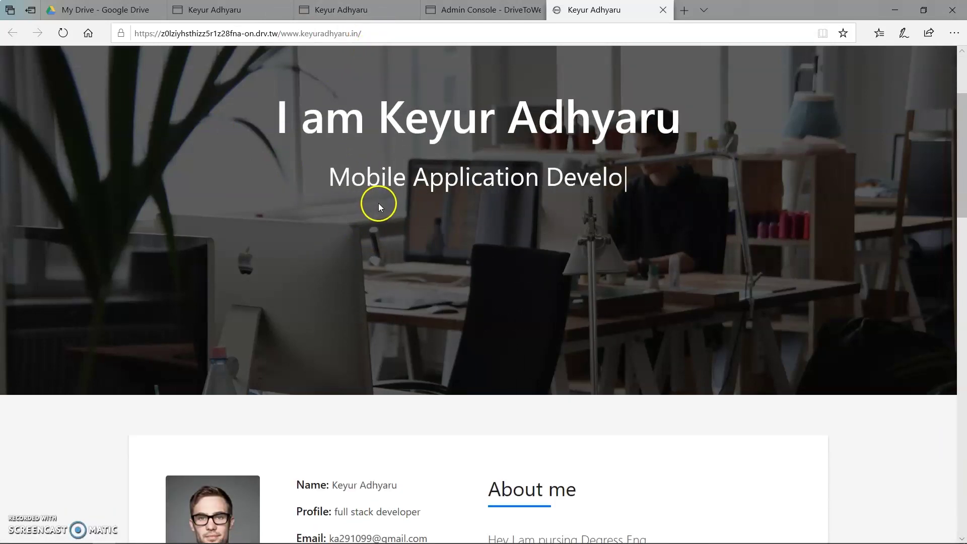